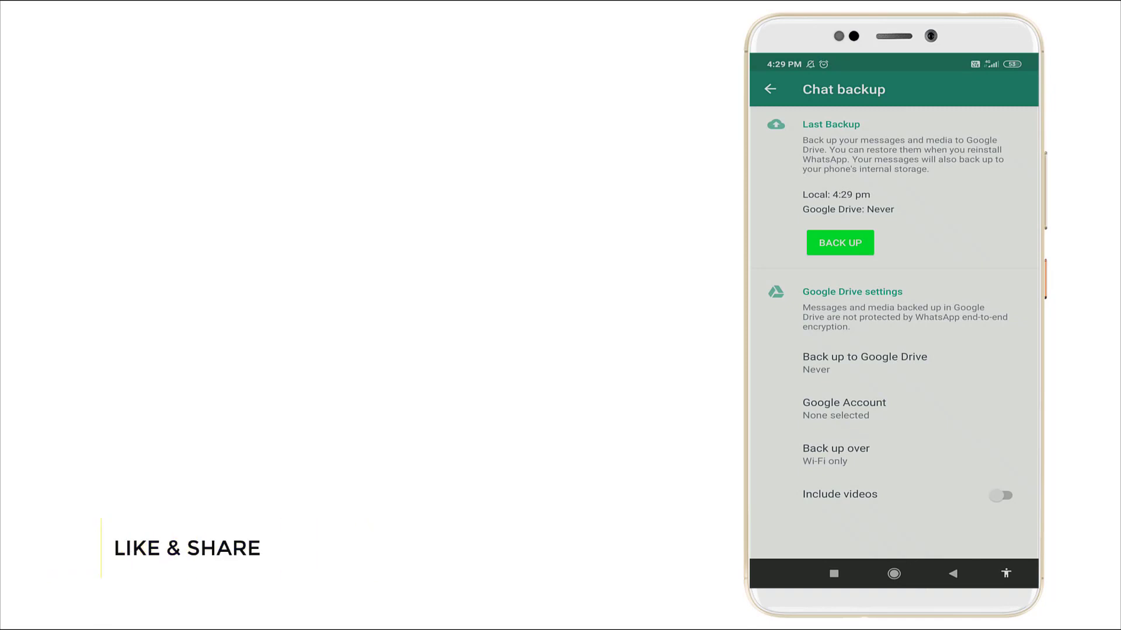
- Leave the chat backup screen and go back to the WhatsApp chat list
{"action": "left_click", "coordinate": [953, 574]}
{"action": "left_click", "coordinate": [953, 574]}
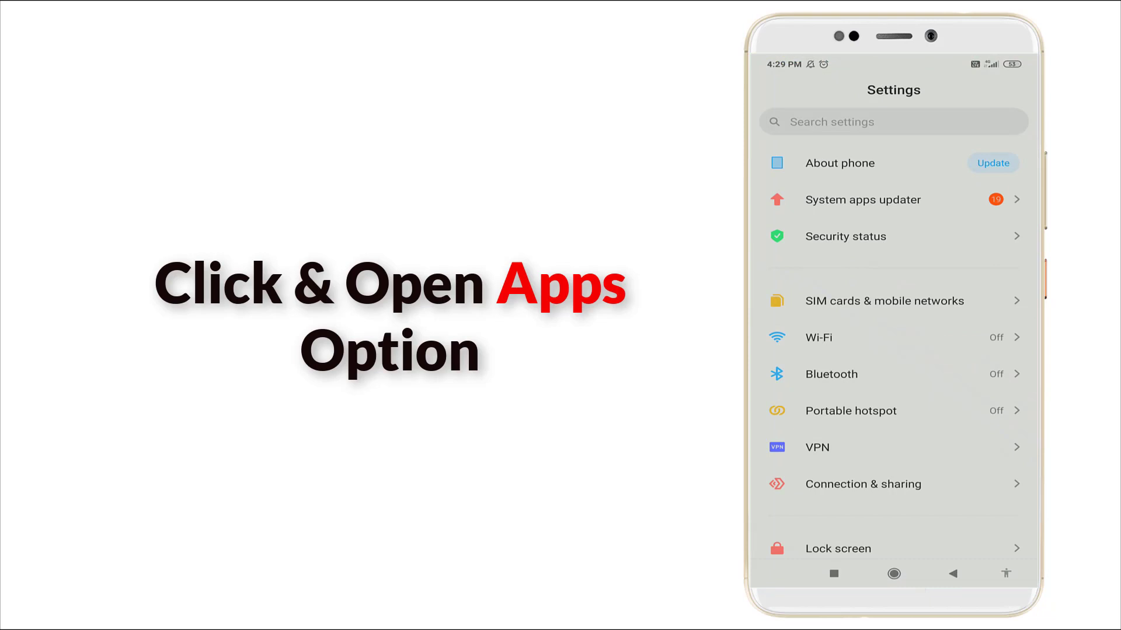
{"action": "scroll", "coordinate": [894, 350], "scroll_direction": "down", "scroll_amount": 2}
{"action": "scroll", "coordinate": [894, 350], "scroll_direction": "down", "scroll_amount": 1}
{"action": "scroll", "coordinate": [893, 350], "scroll_direction": "down", "scroll_amount": 3}
{"action": "scroll", "coordinate": [893, 351], "scroll_direction": "down", "scroll_amount": 3}
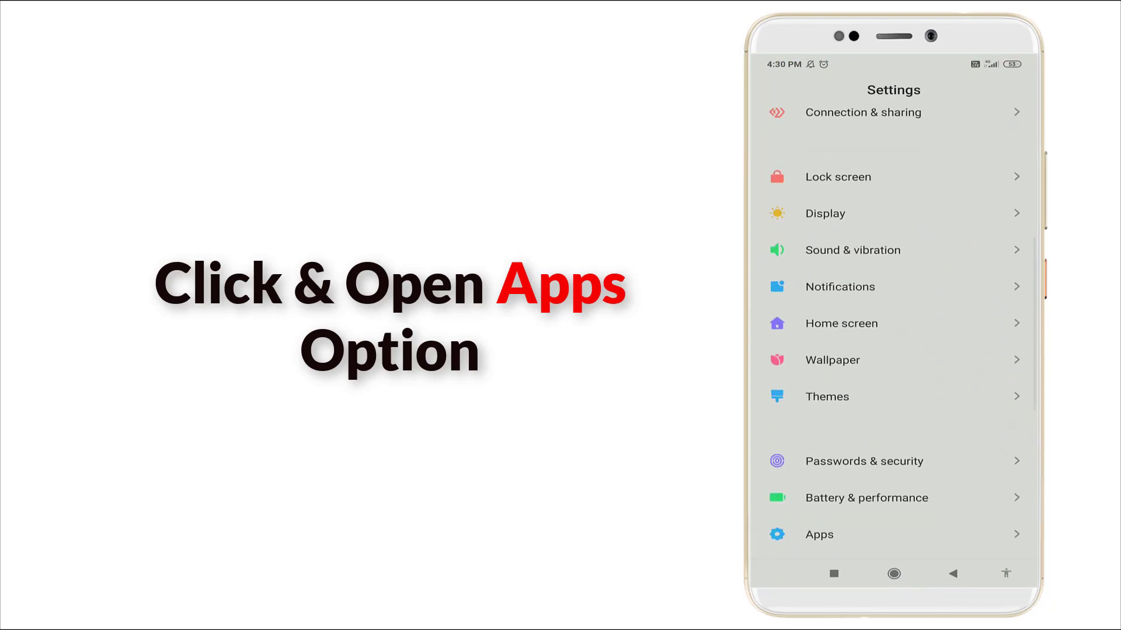
{"action": "scroll", "coordinate": [893, 351], "scroll_direction": "down", "scroll_amount": 3}
{"action": "scroll", "coordinate": [893, 350], "scroll_direction": "down", "scroll_amount": 1}
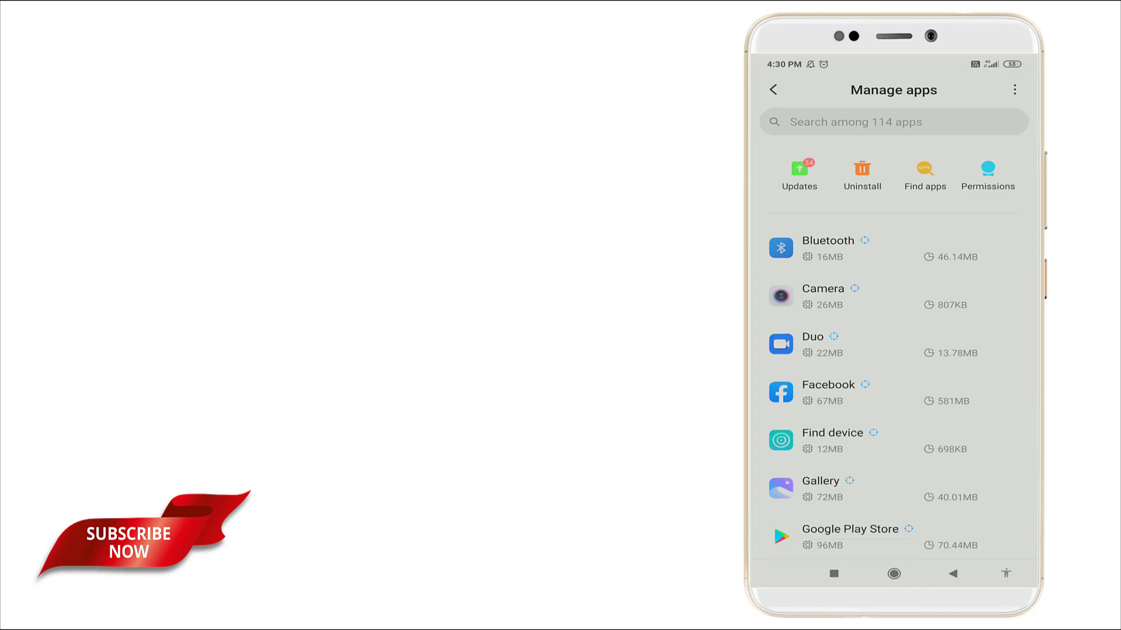
{"action": "scroll", "coordinate": [893, 394], "scroll_direction": "down", "scroll_amount": 3}
{"action": "scroll", "coordinate": [893, 394], "scroll_direction": "down", "scroll_amount": 3}
{"action": "scroll", "coordinate": [894, 394], "scroll_direction": "down", "scroll_amount": 3}
{"action": "scroll", "coordinate": [893, 394], "scroll_direction": "down", "scroll_amount": 3}
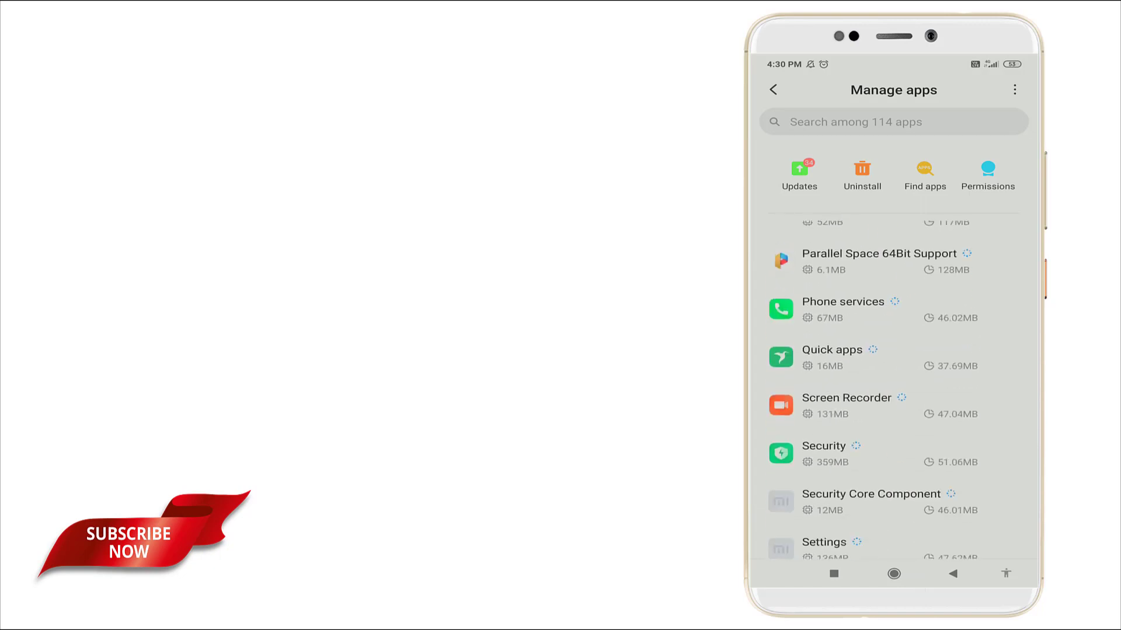
{"action": "scroll", "coordinate": [894, 394], "scroll_direction": "down", "scroll_amount": 1}
{"action": "scroll", "coordinate": [893, 394], "scroll_direction": "down", "scroll_amount": 3}
{"action": "scroll", "coordinate": [894, 394], "scroll_direction": "down", "scroll_amount": 3}
{"action": "scroll", "coordinate": [893, 394], "scroll_direction": "down", "scroll_amount": 2}
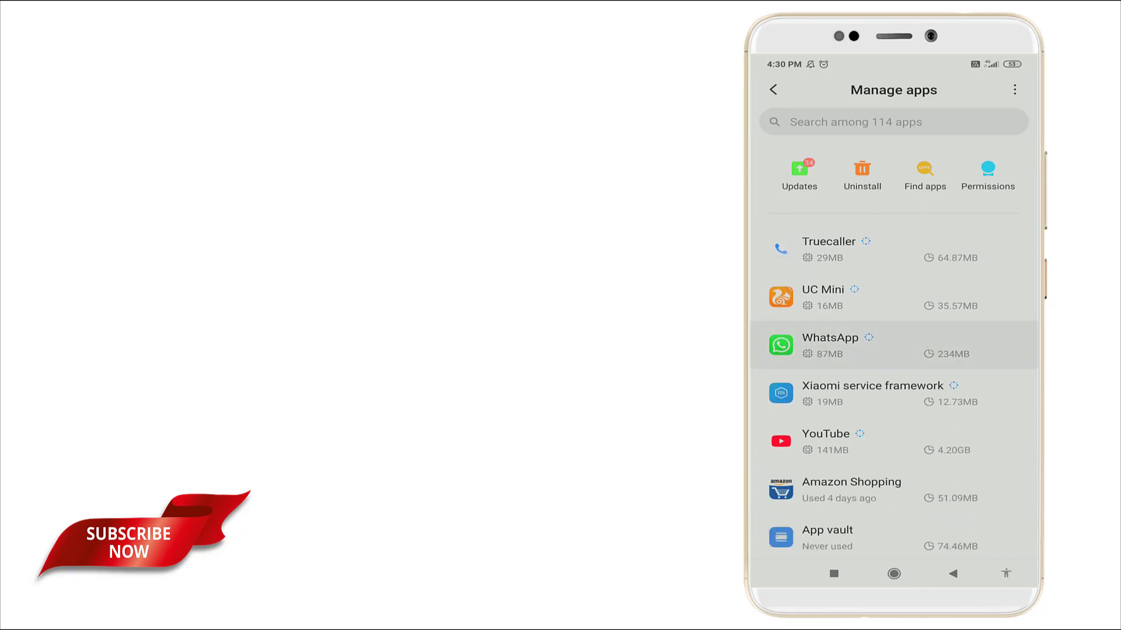
{"action": "scroll", "coordinate": [893, 346], "scroll_direction": "down", "scroll_amount": 1}
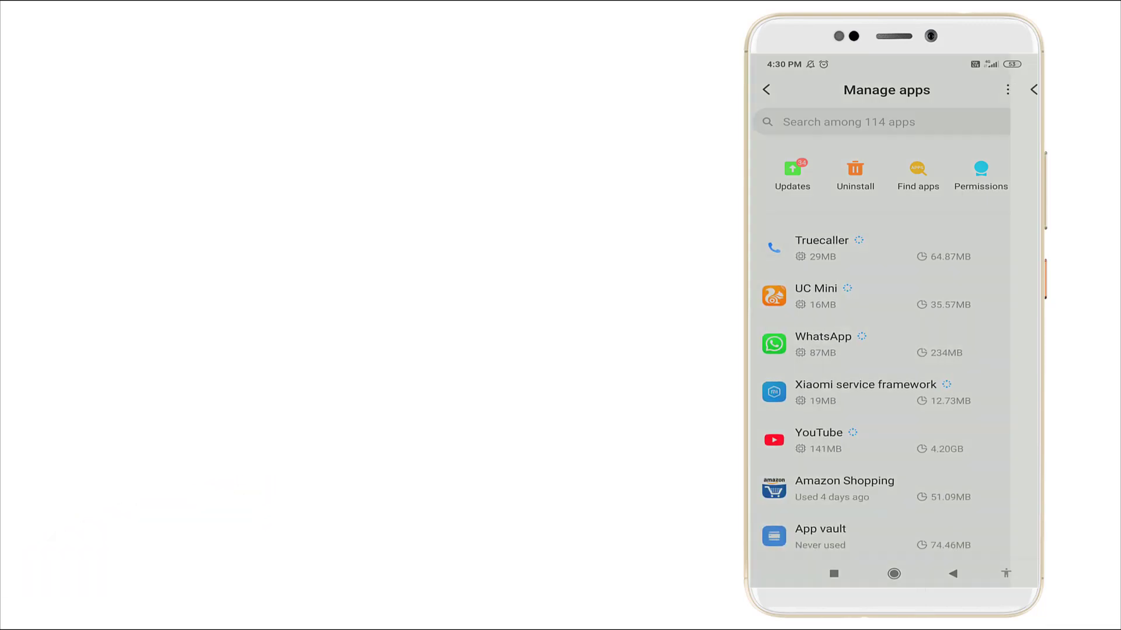
- Open WhatsApp's app details, review its battery usage, and return to the app info page
{"action": "left_click", "coordinate": [830, 344]}
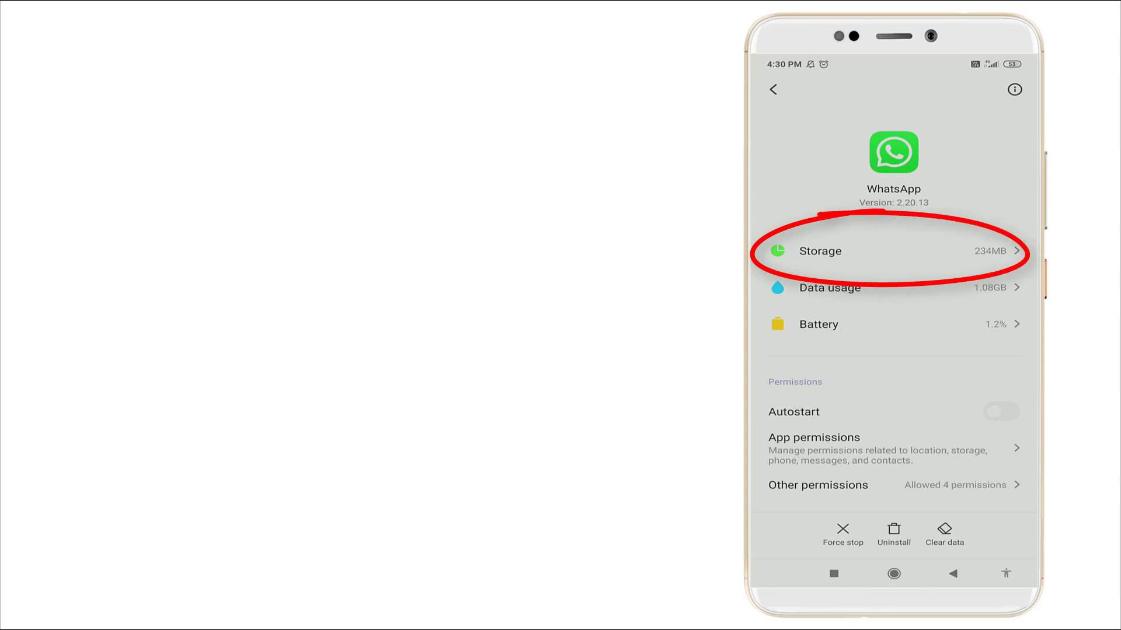
{"action": "left_click", "coordinate": [889, 252]}
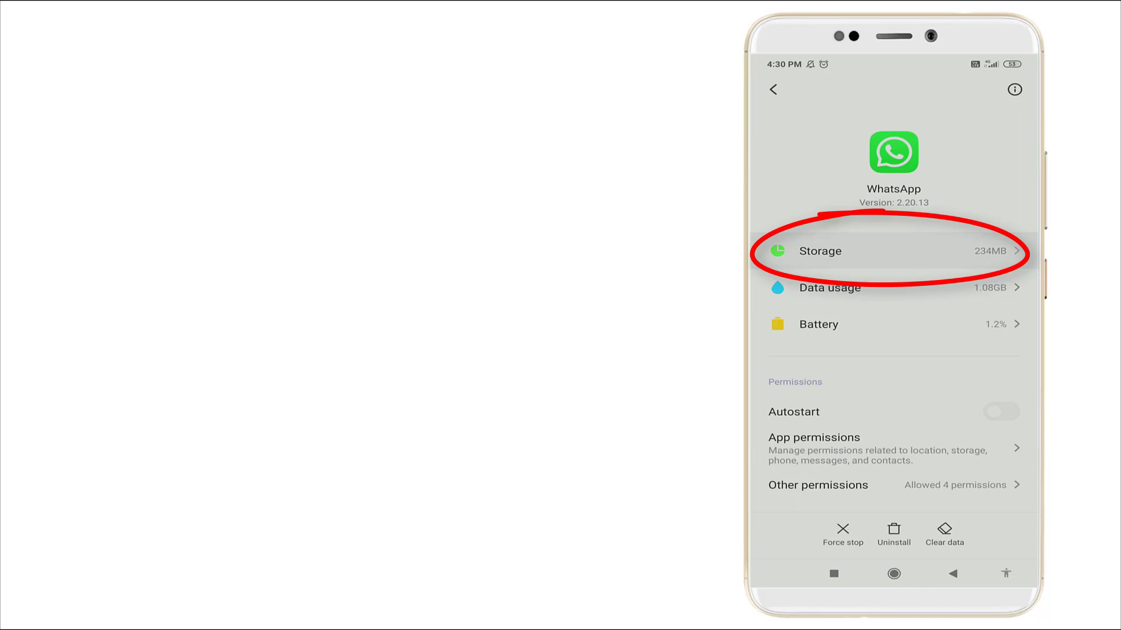
{"action": "left_click", "coordinate": [889, 325]}
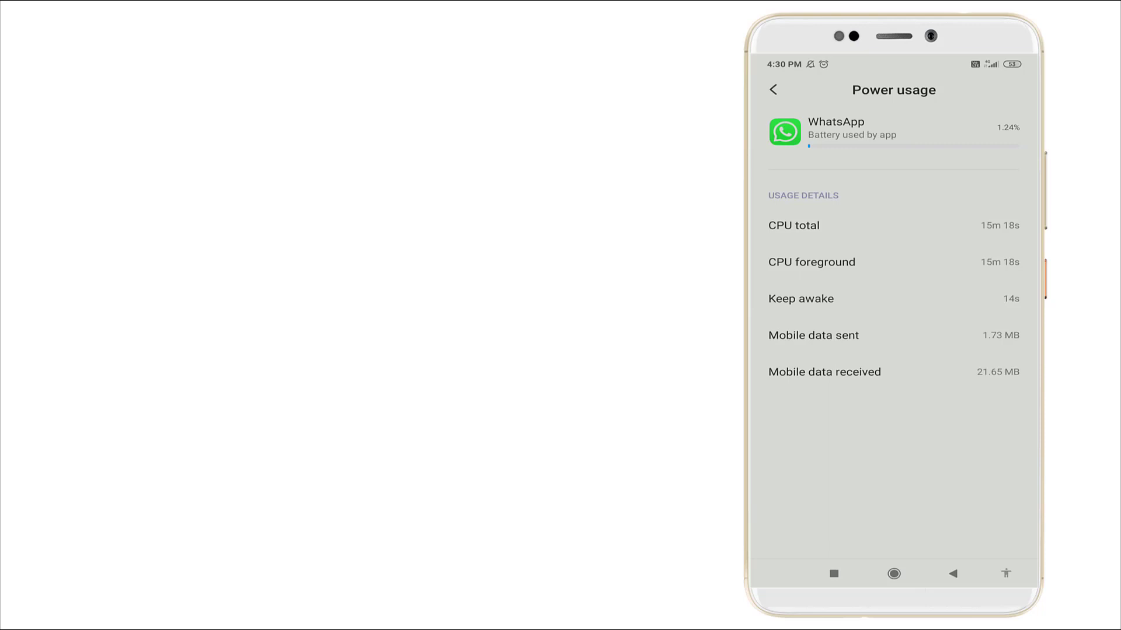
{"action": "left_click", "coordinate": [773, 89]}
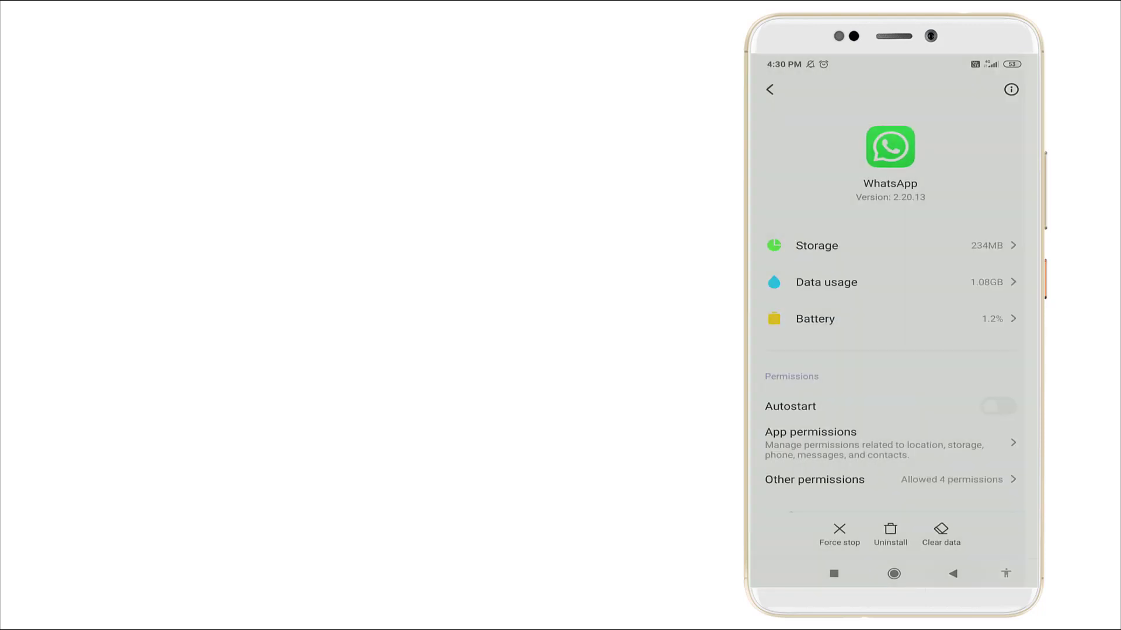
{"action": "scroll", "coordinate": [893, 307], "scroll_direction": "down", "scroll_amount": 3}
{"action": "scroll", "coordinate": [893, 320], "scroll_direction": "down", "scroll_amount": 3}
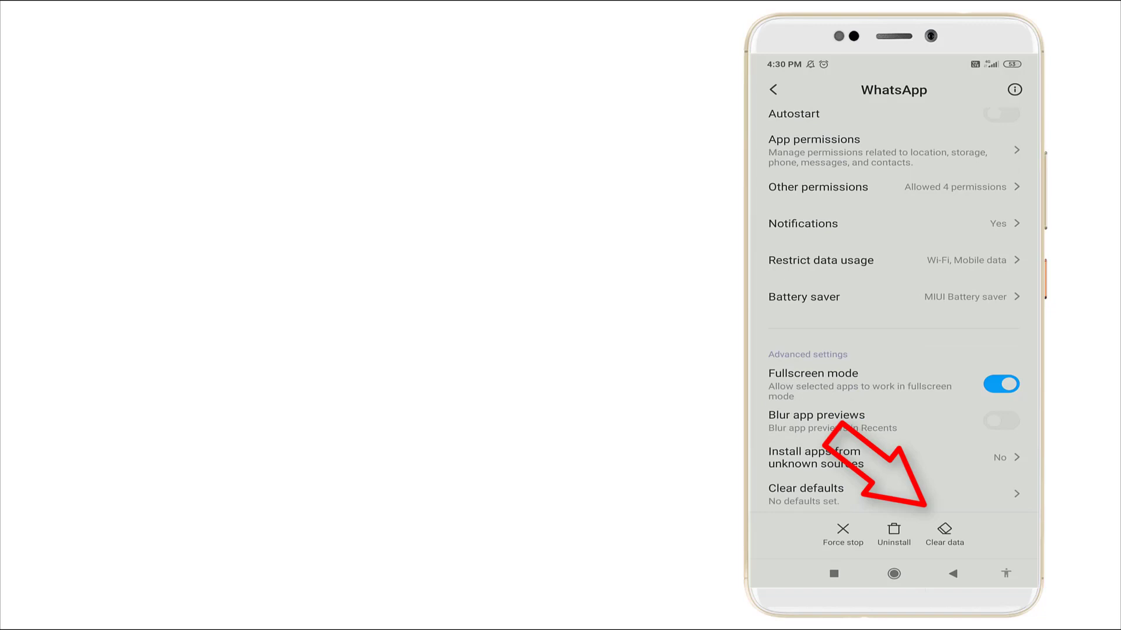
- Choose Clear all data from WhatsApp's Clear data options
{"action": "left_click", "coordinate": [944, 534]}
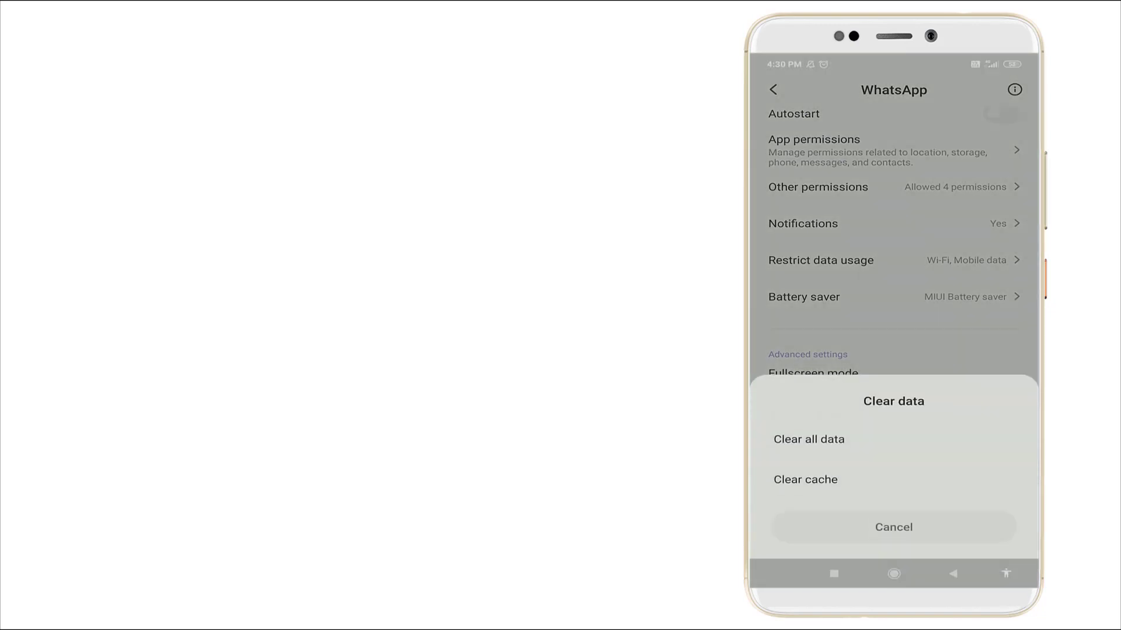
{"action": "left_click", "coordinate": [809, 441]}
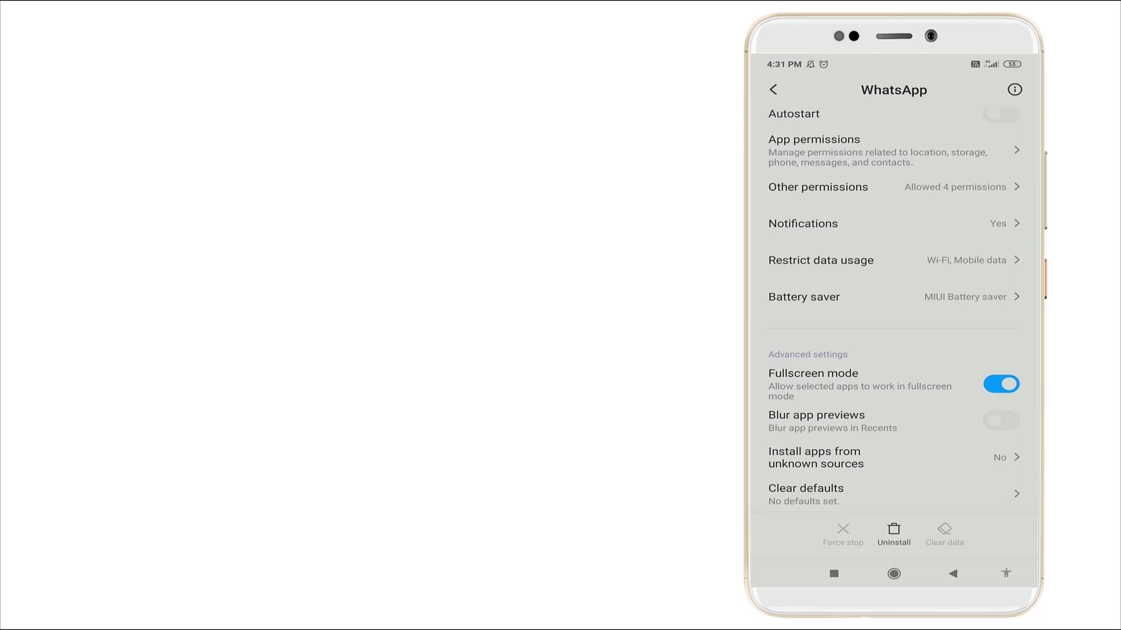
{"action": "scroll", "coordinate": [893, 306], "scroll_direction": "up", "scroll_amount": 5}
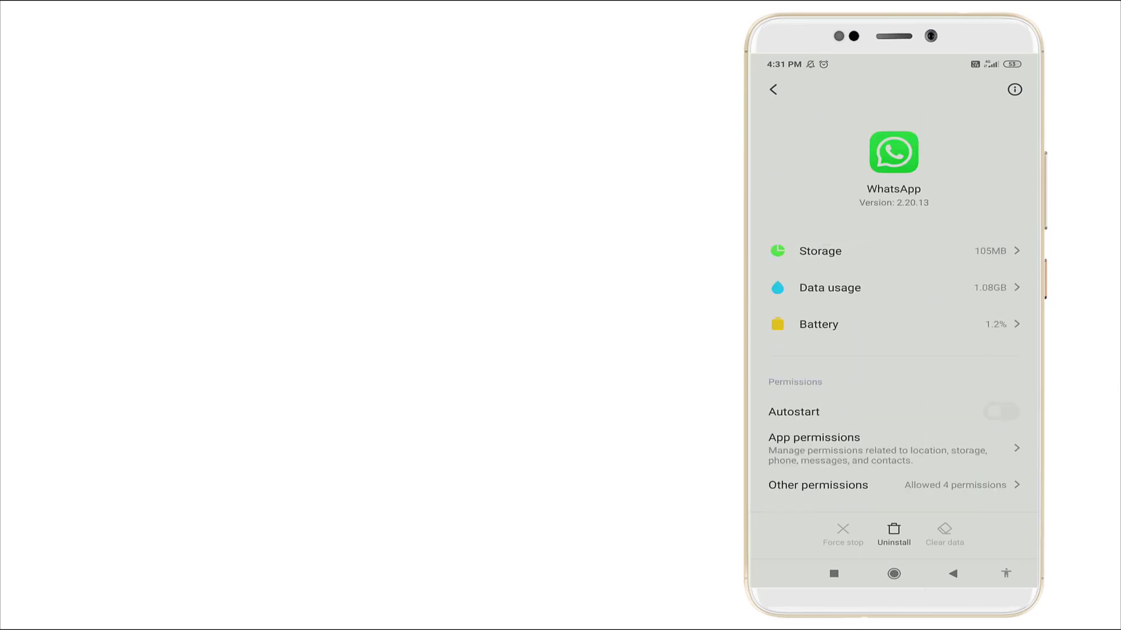
- Check WhatsApp's storage size and go back to the Manage apps list
{"action": "left_click", "coordinate": [819, 251]}
{"action": "left_click", "coordinate": [820, 252]}
{"action": "scroll", "coordinate": [893, 350], "scroll_direction": "down", "scroll_amount": 5}
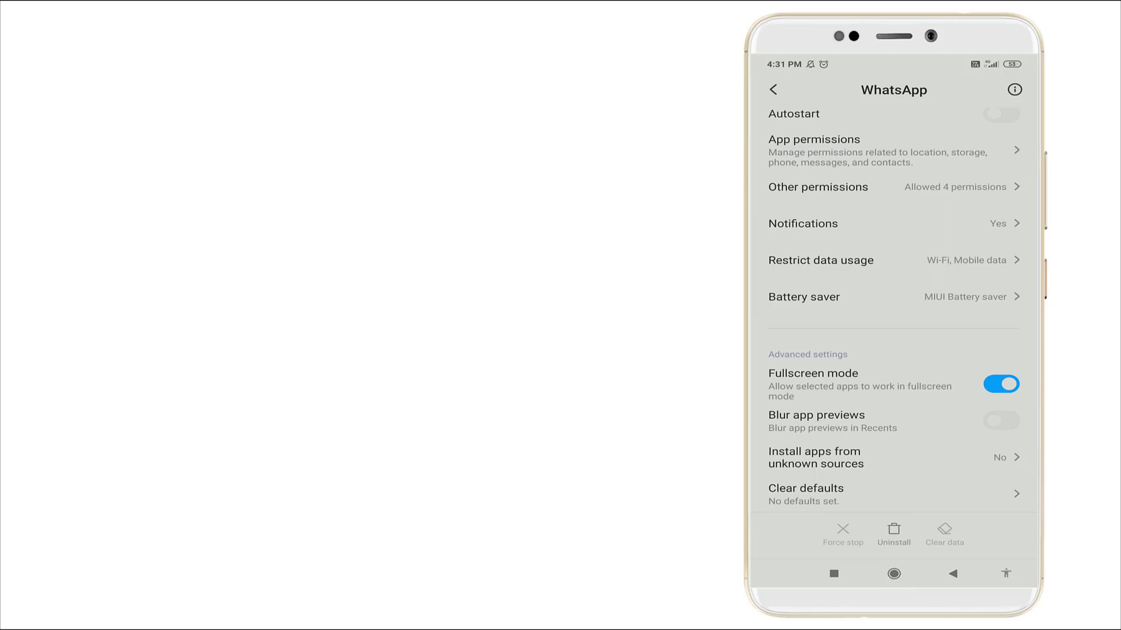
{"action": "left_click", "coordinate": [953, 574]}
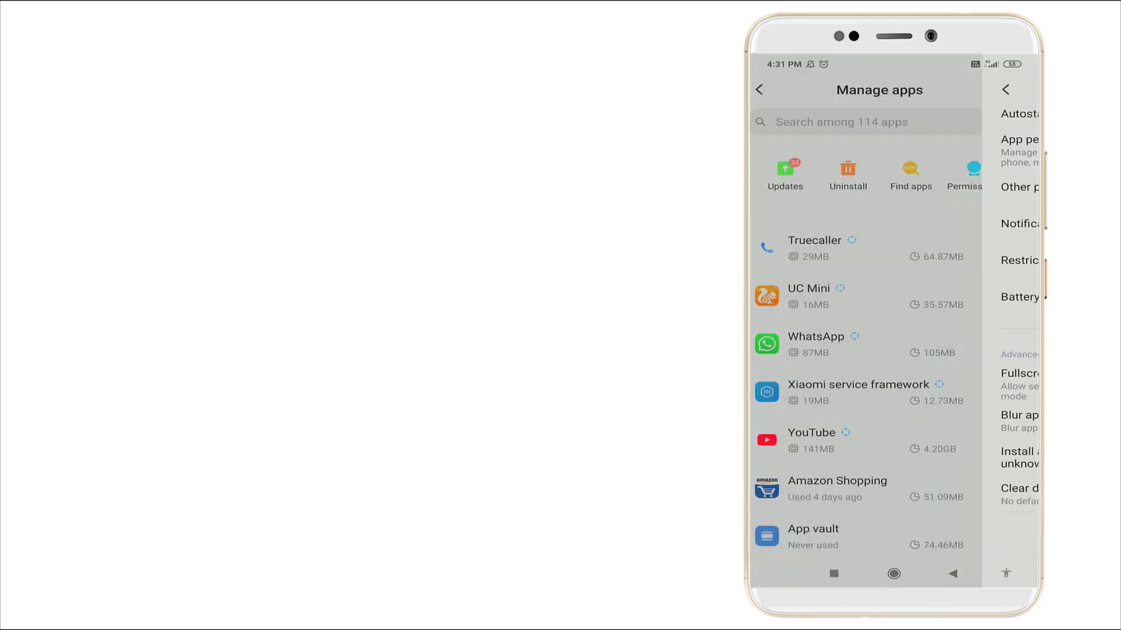